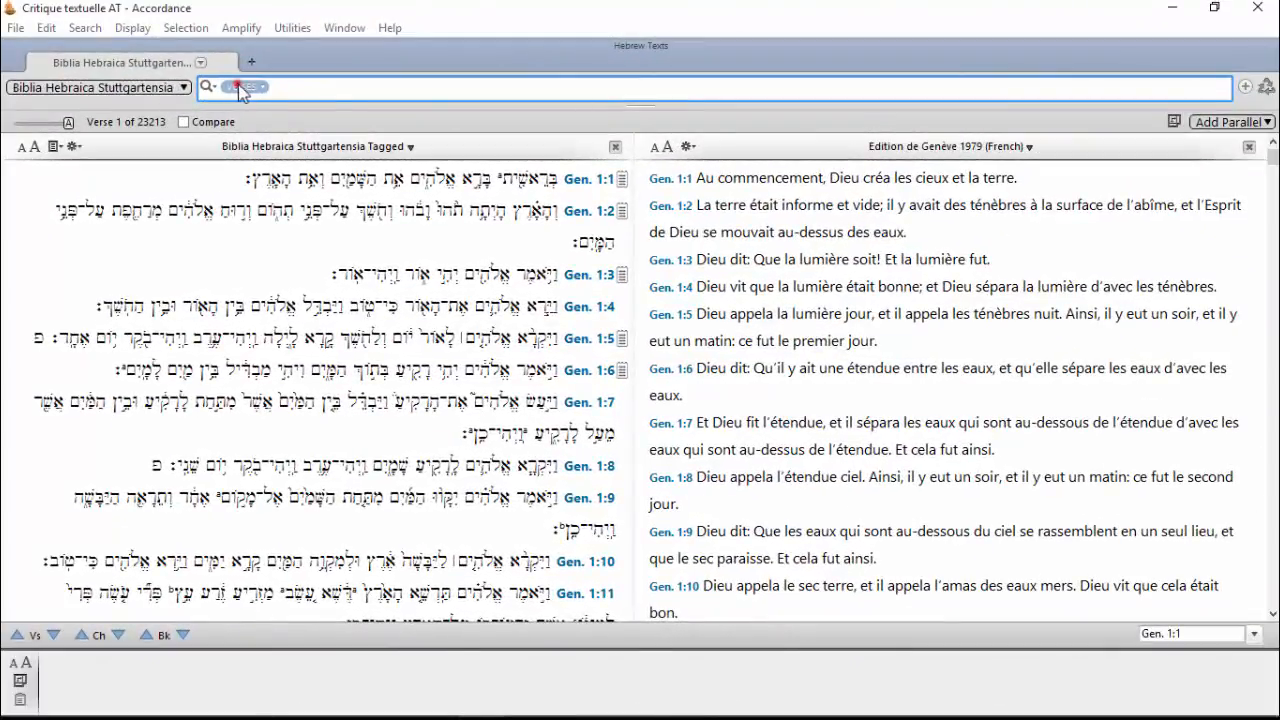
- Switch the Biblia Hebraica Stuttgartensia search to words and enter a VERB tag with its number set to plural
click(245, 87)
click(272, 103)
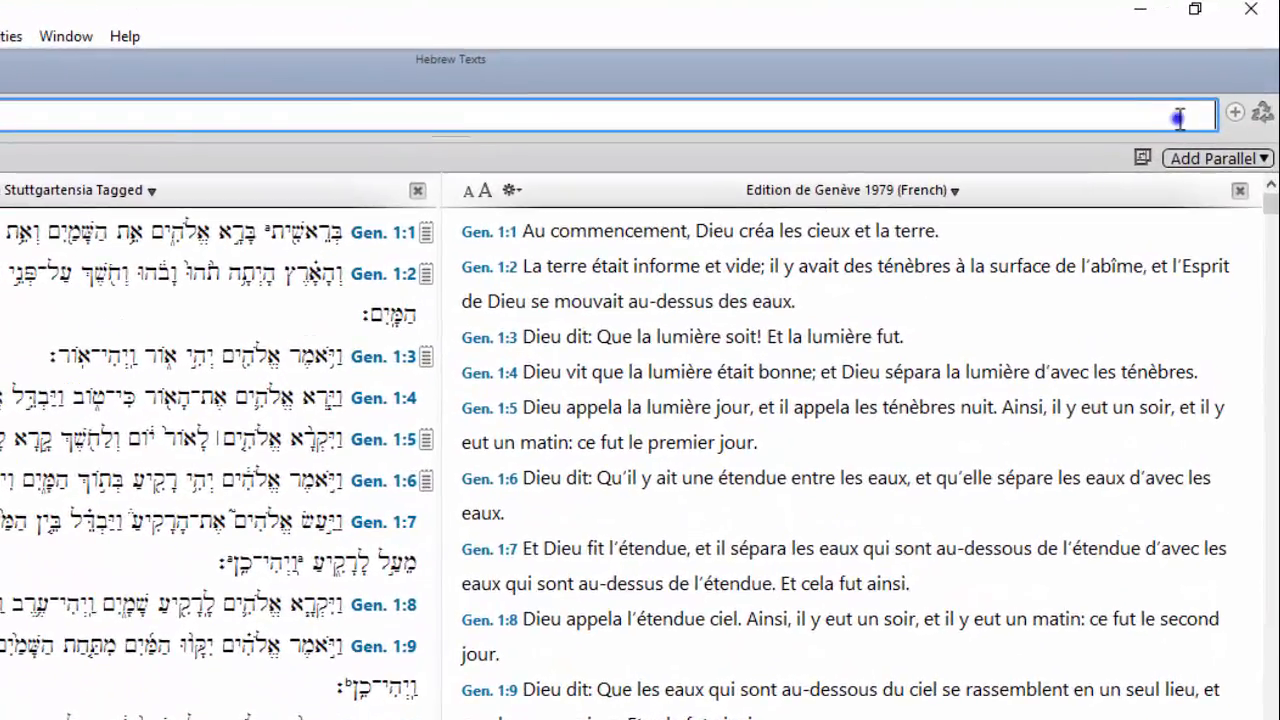
right_click(1200, 99)
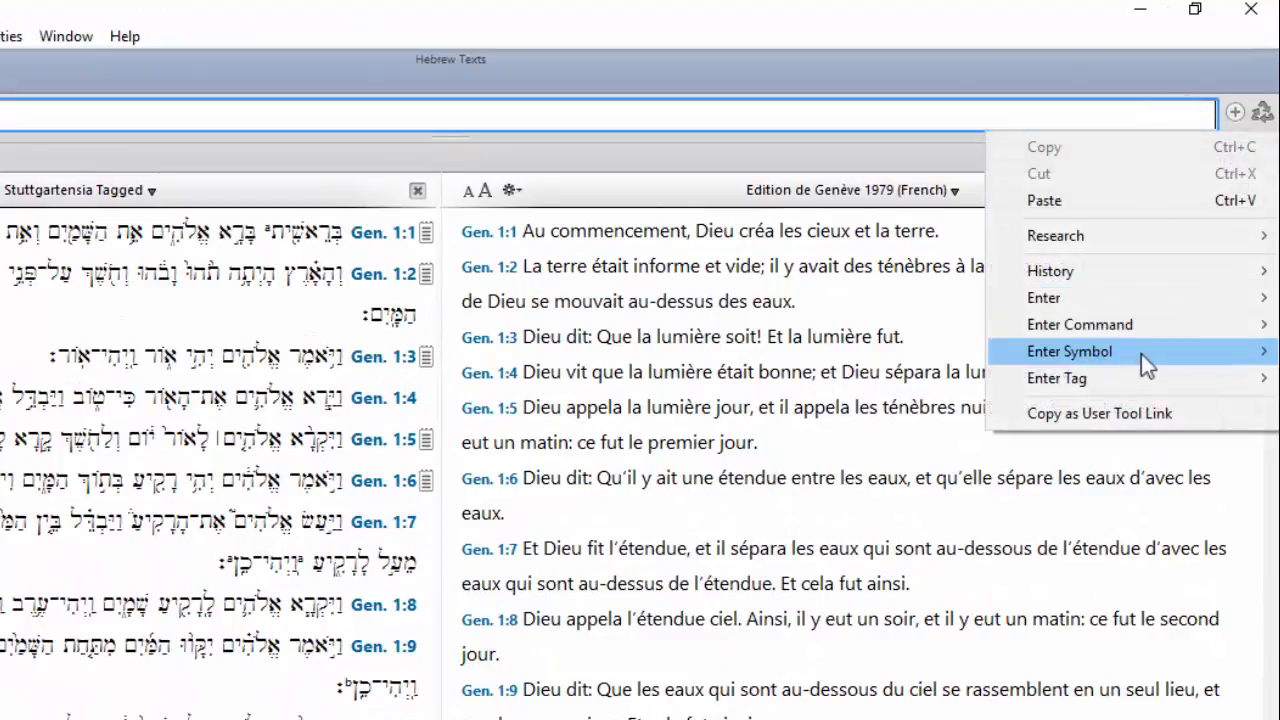
mouse_move(1141, 377)
click(878, 466)
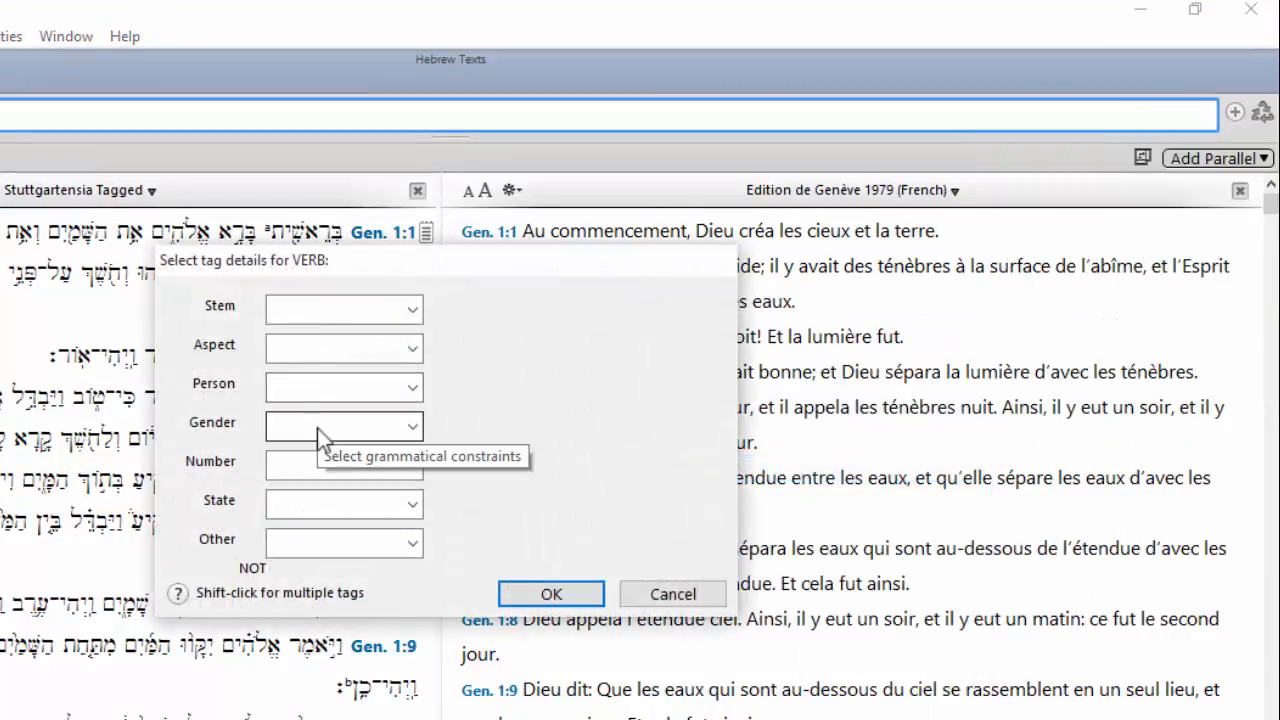
click(322, 466)
click(333, 529)
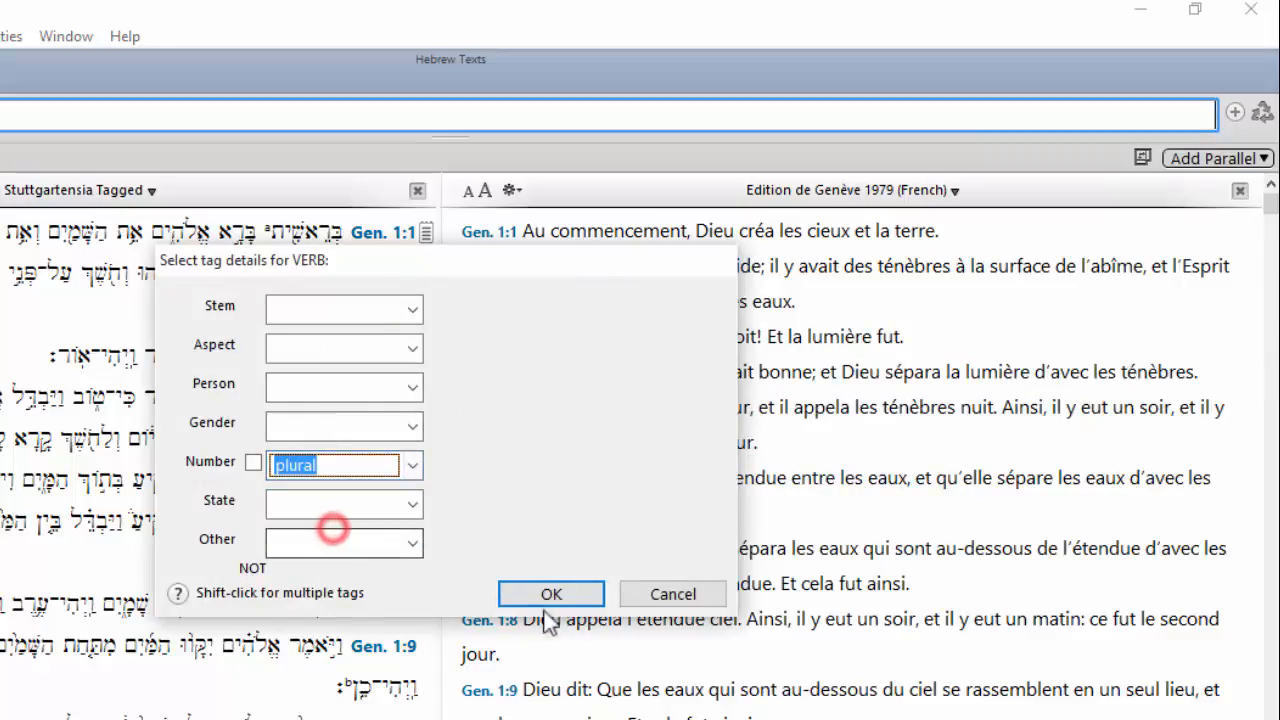
click(560, 594)
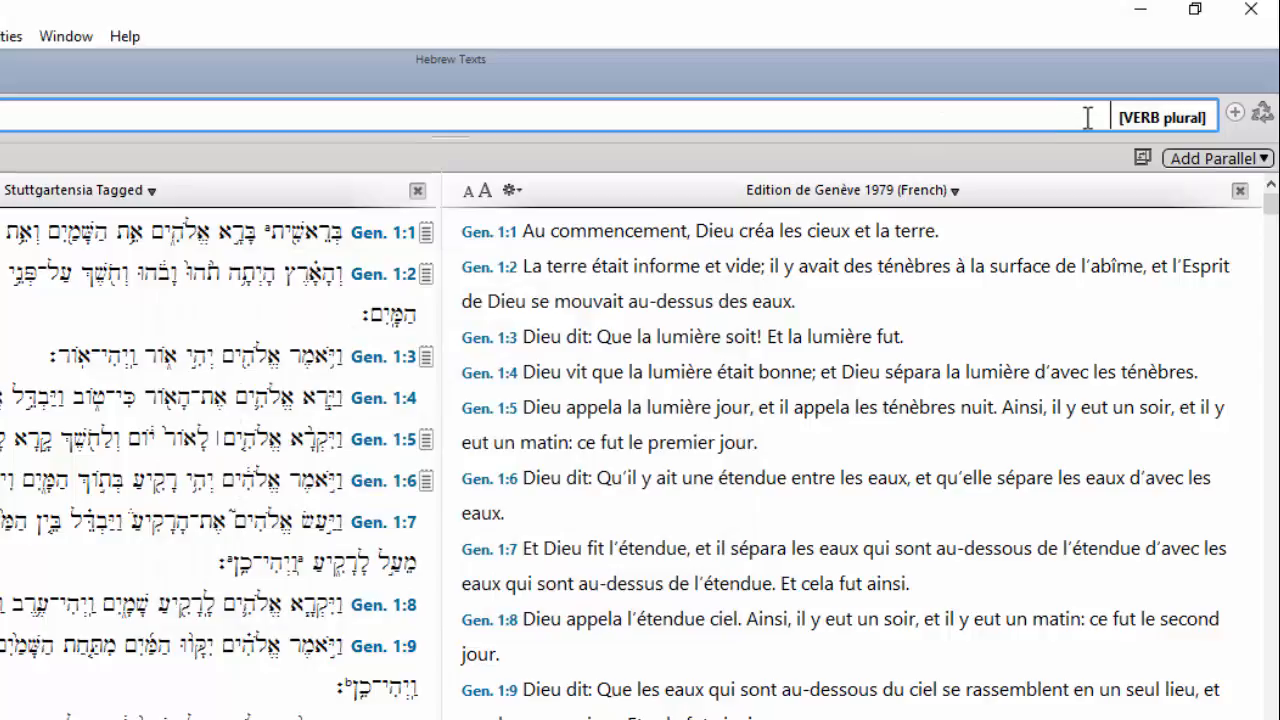
- Add a WITHIN command of 2 words after the plural verb tag in the search entry
text(ויתה)
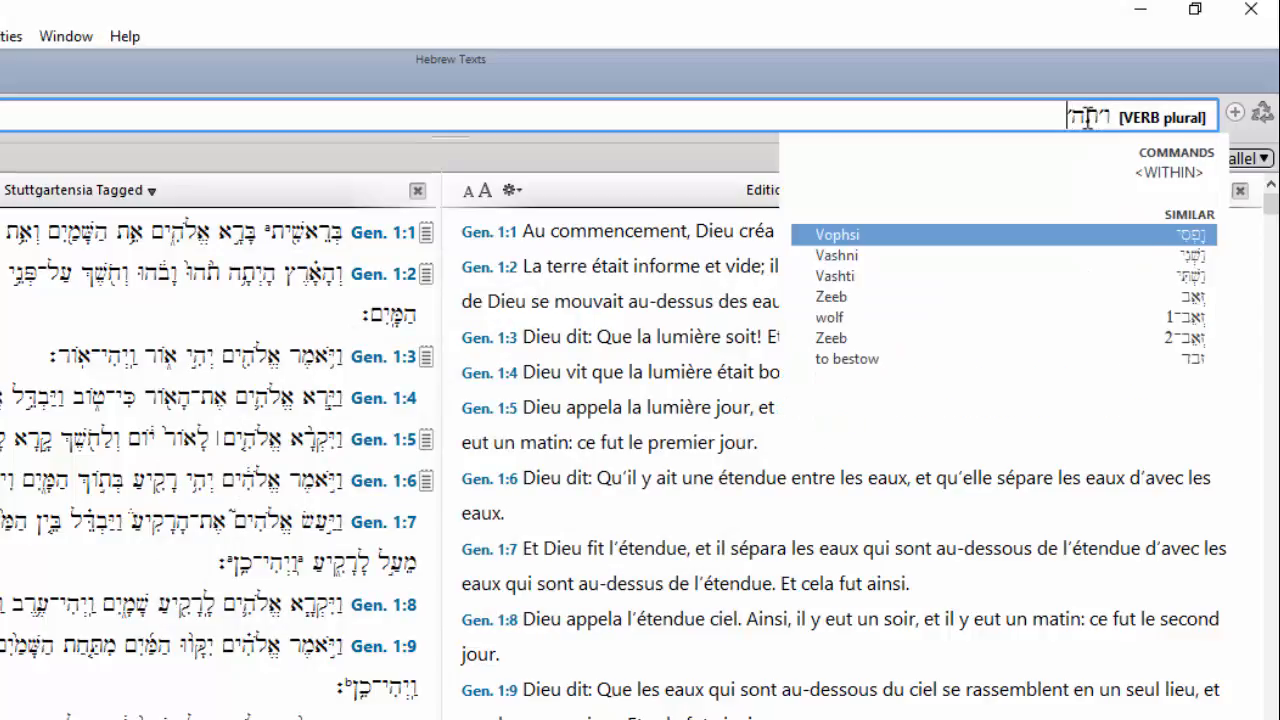
click(1138, 172)
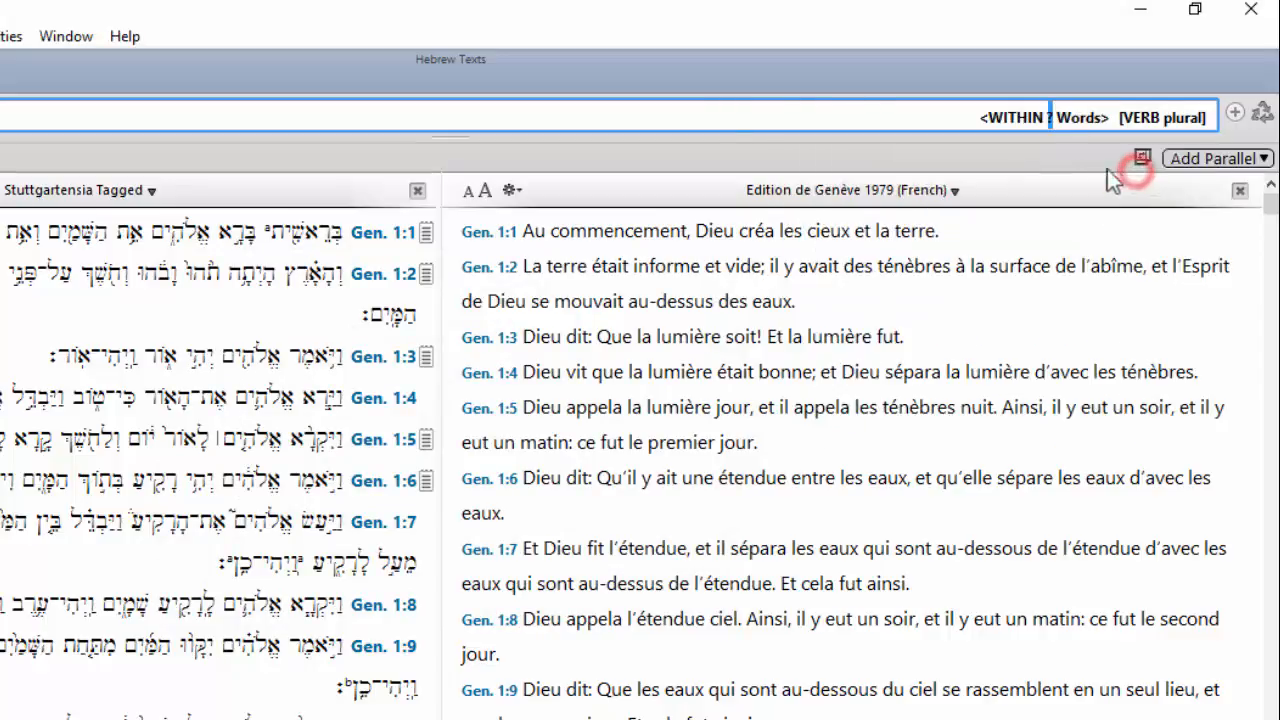
text(2)
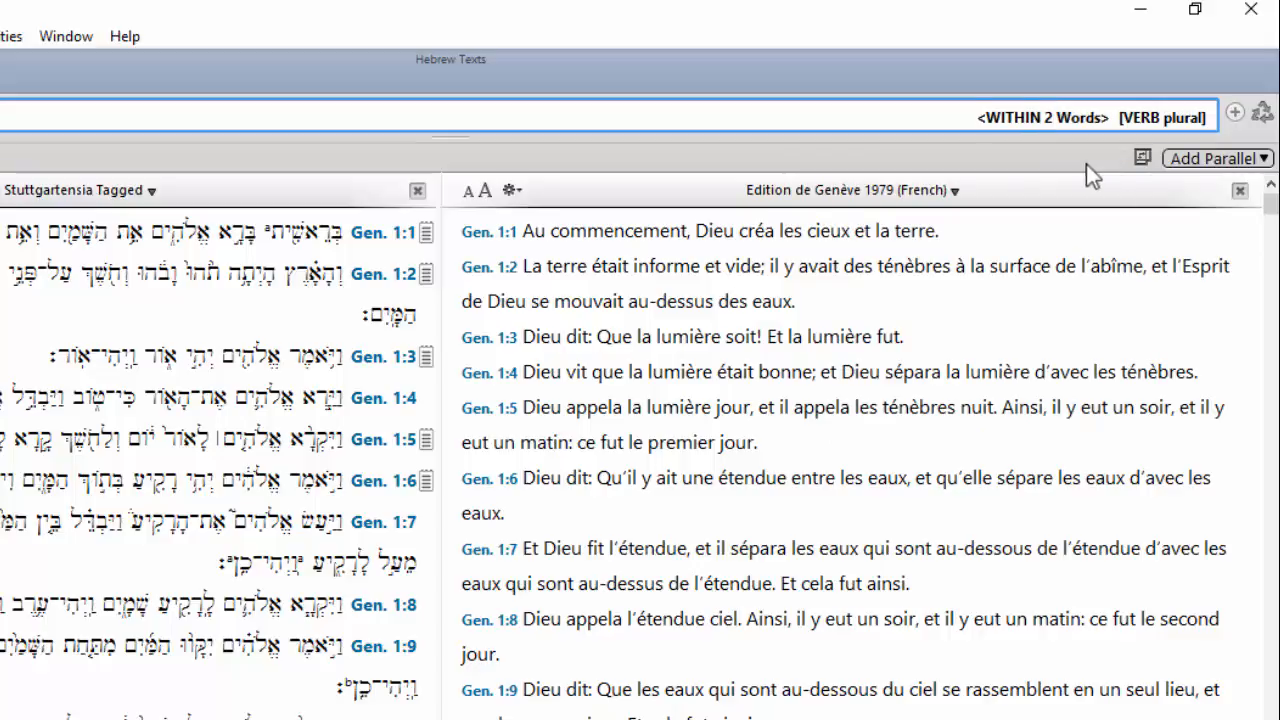
- Complete the query with the exact lexical form אֱלֹהִים (God) and run the search
click(968, 120)
text(אלה)
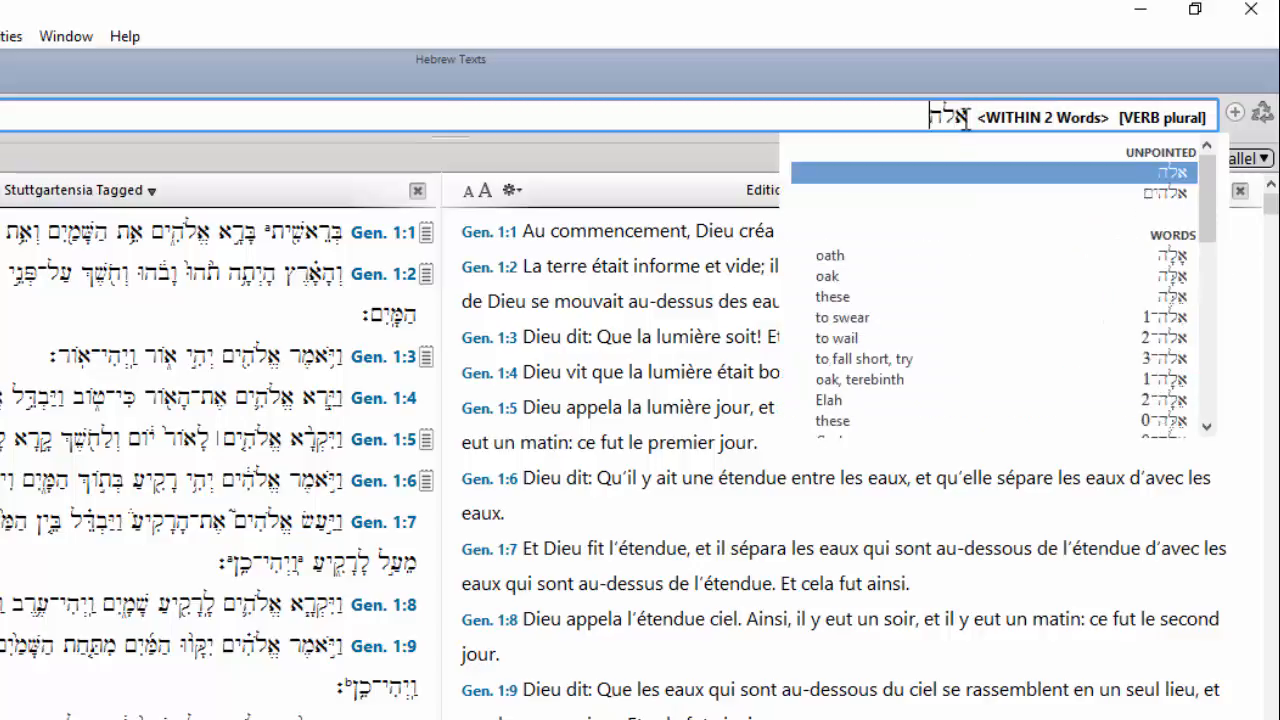
text(ים)
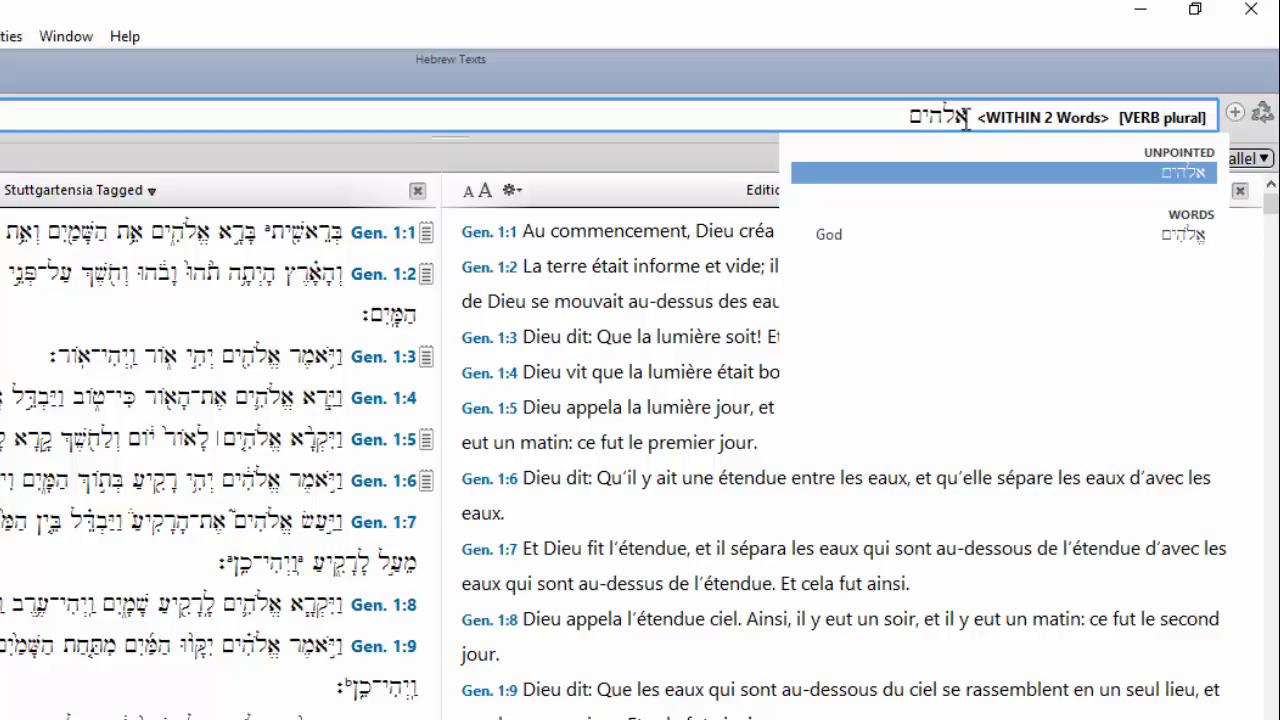
click(932, 237)
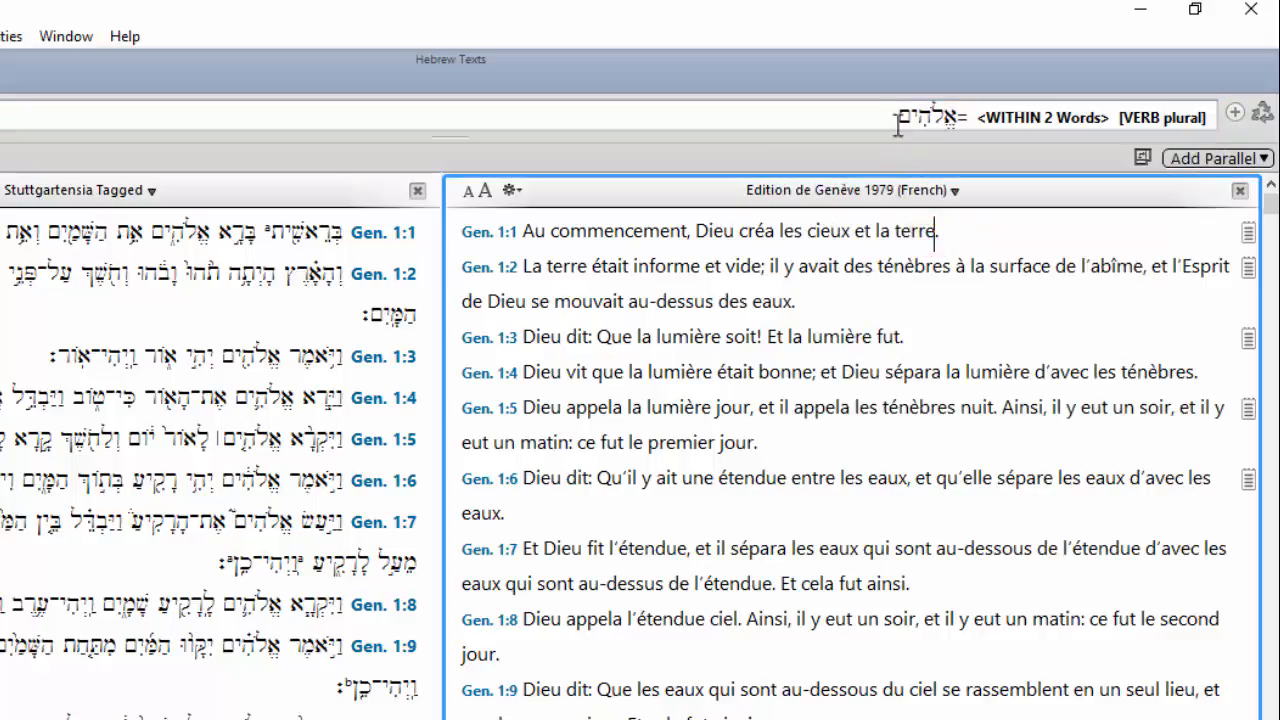
key(Return)
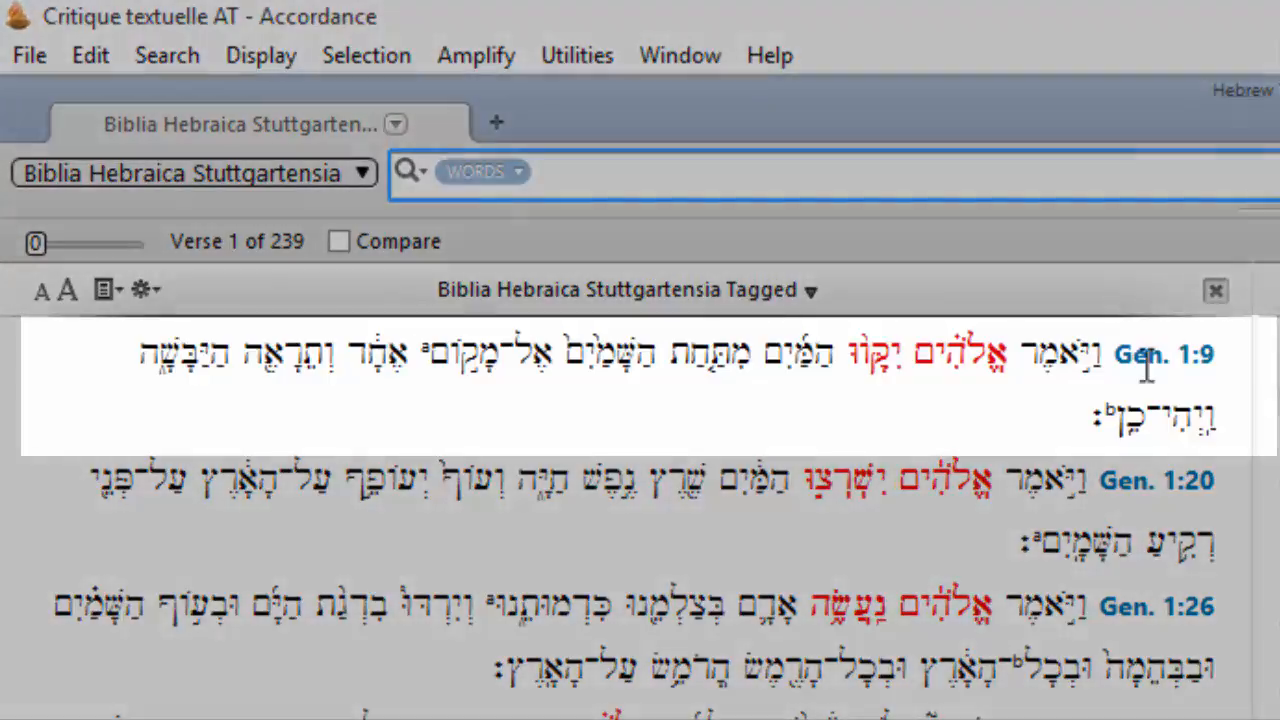
double_click(960, 365)
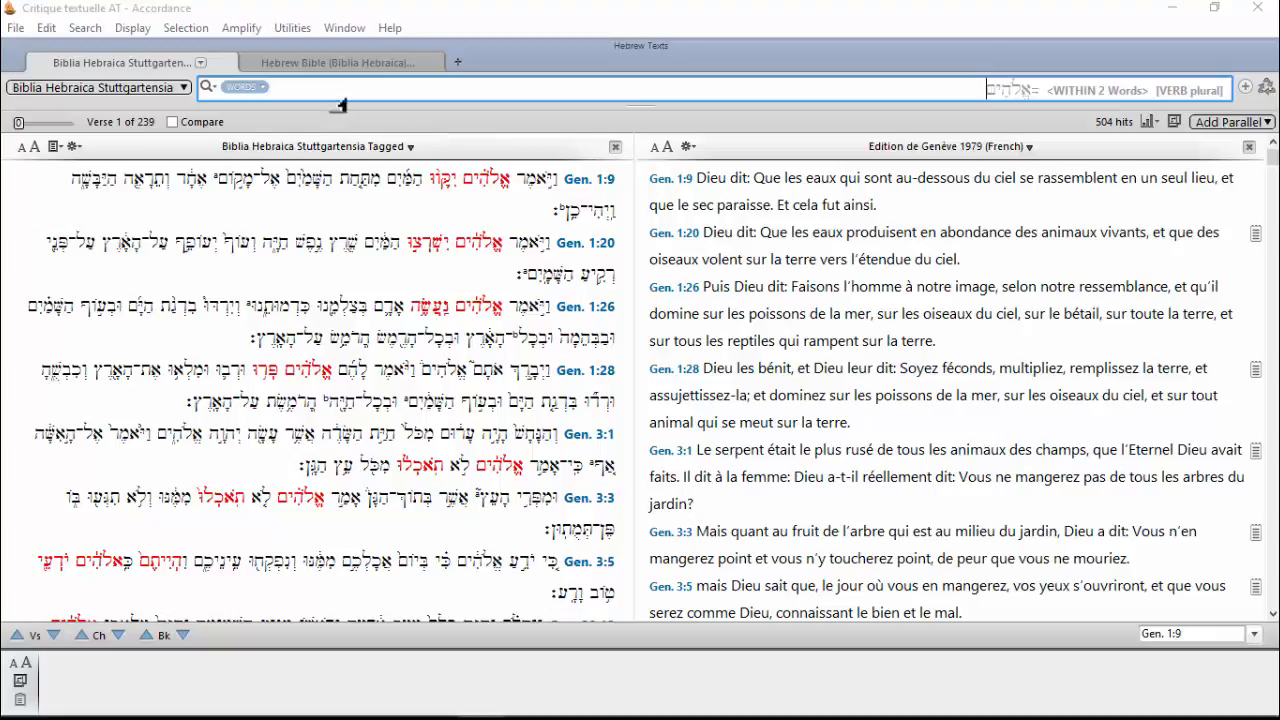
- Switch to the Hebrew Bible (Biblia Hebraica) text and create a new Hebrew construct for it
click(343, 64)
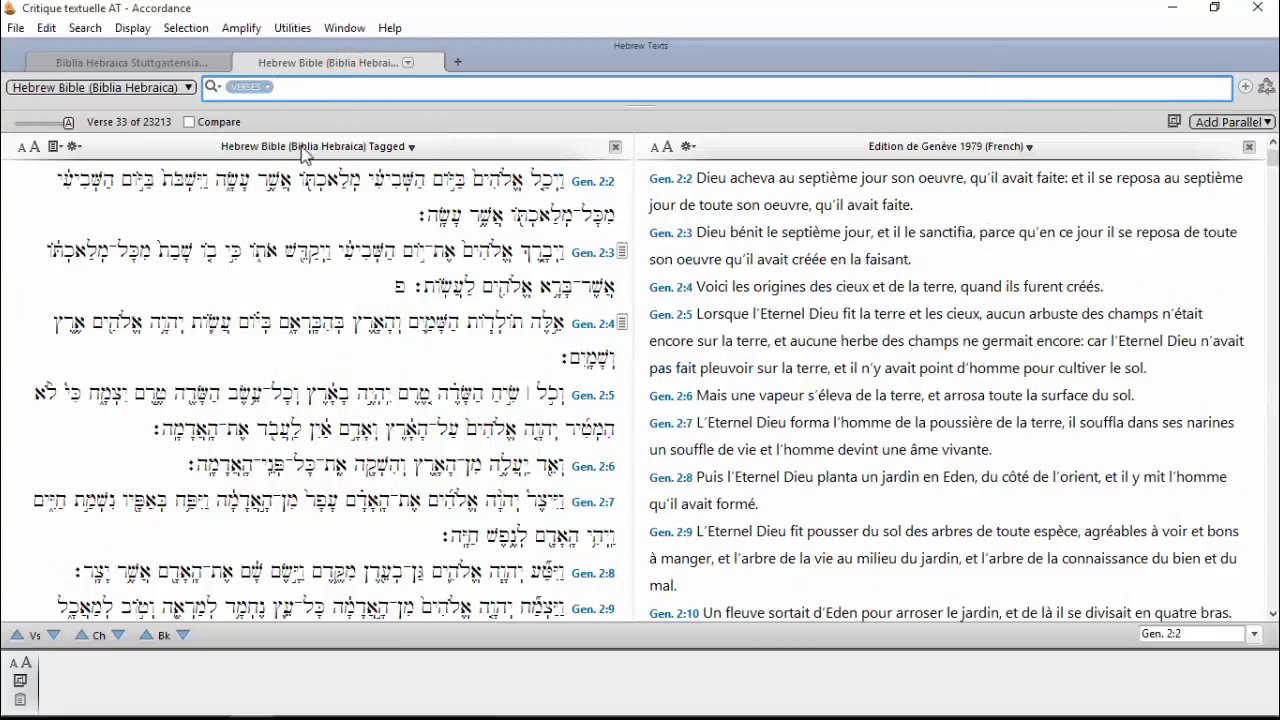
mouse_move(397, 183)
click(16, 28)
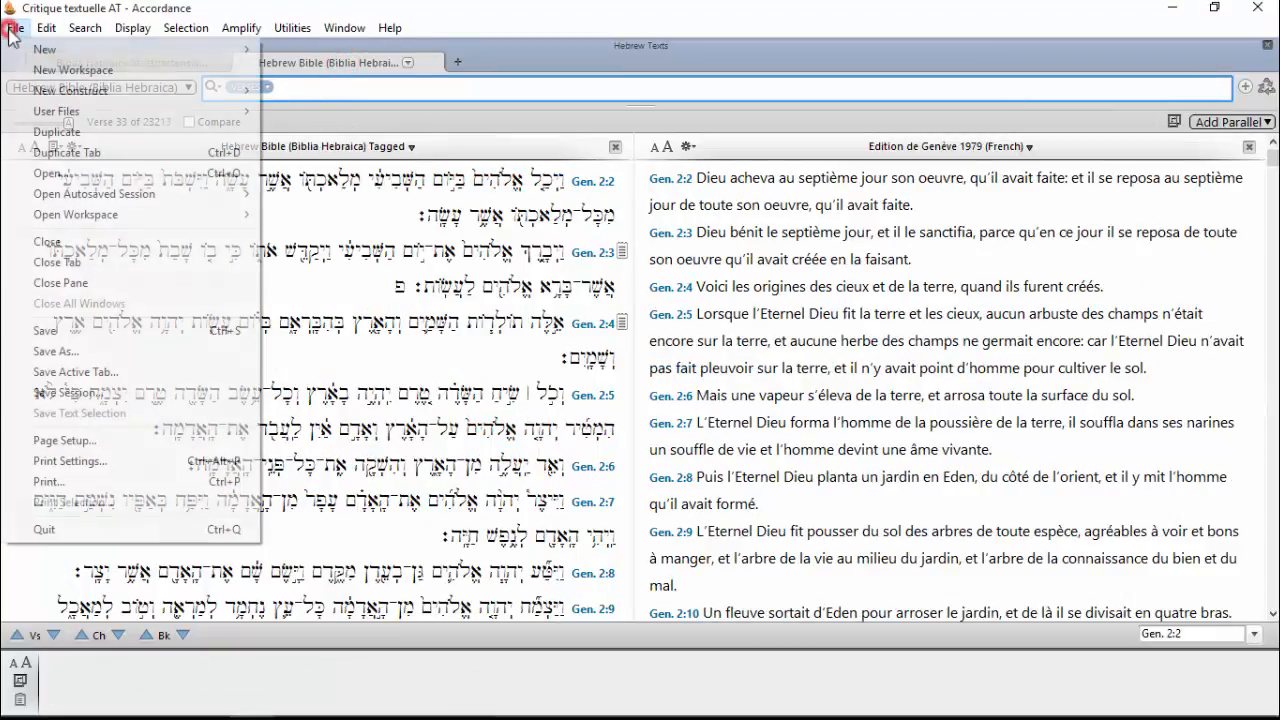
mouse_move(163, 92)
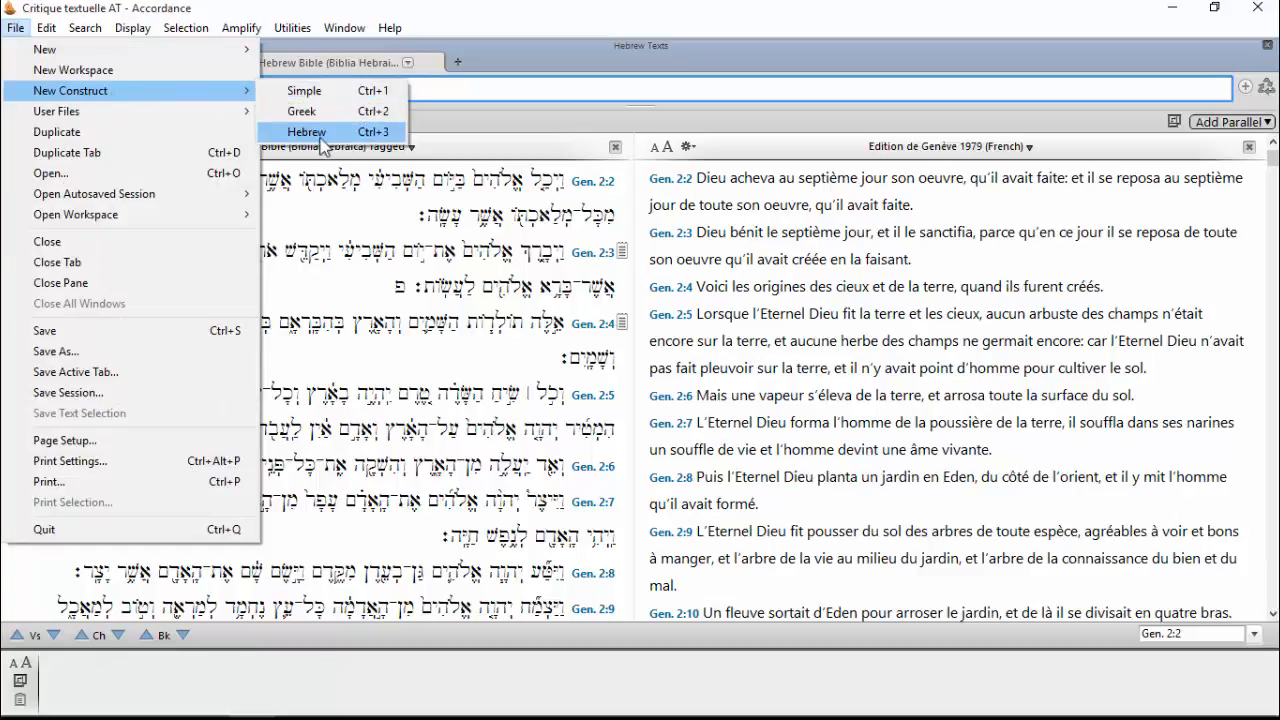
click(325, 137)
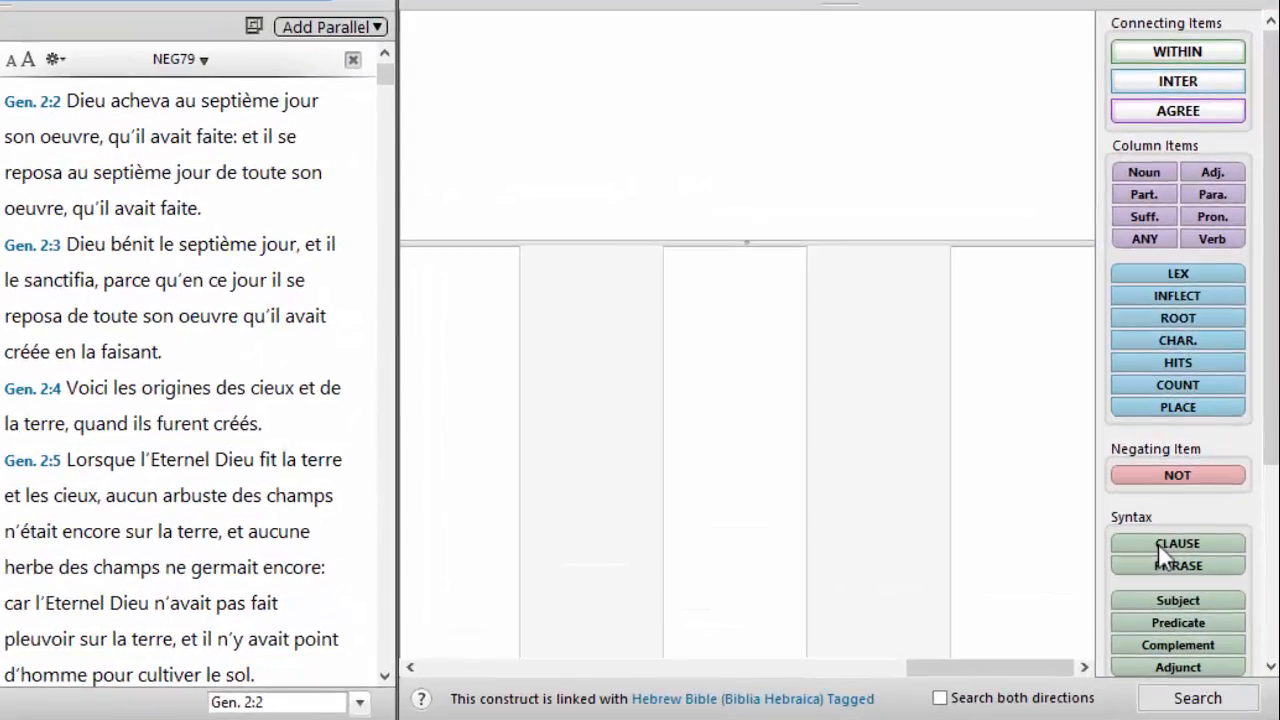
- Place a clause of any type in the construct and add a predicate of any form beneath it
drag(1158, 543, 976, 268)
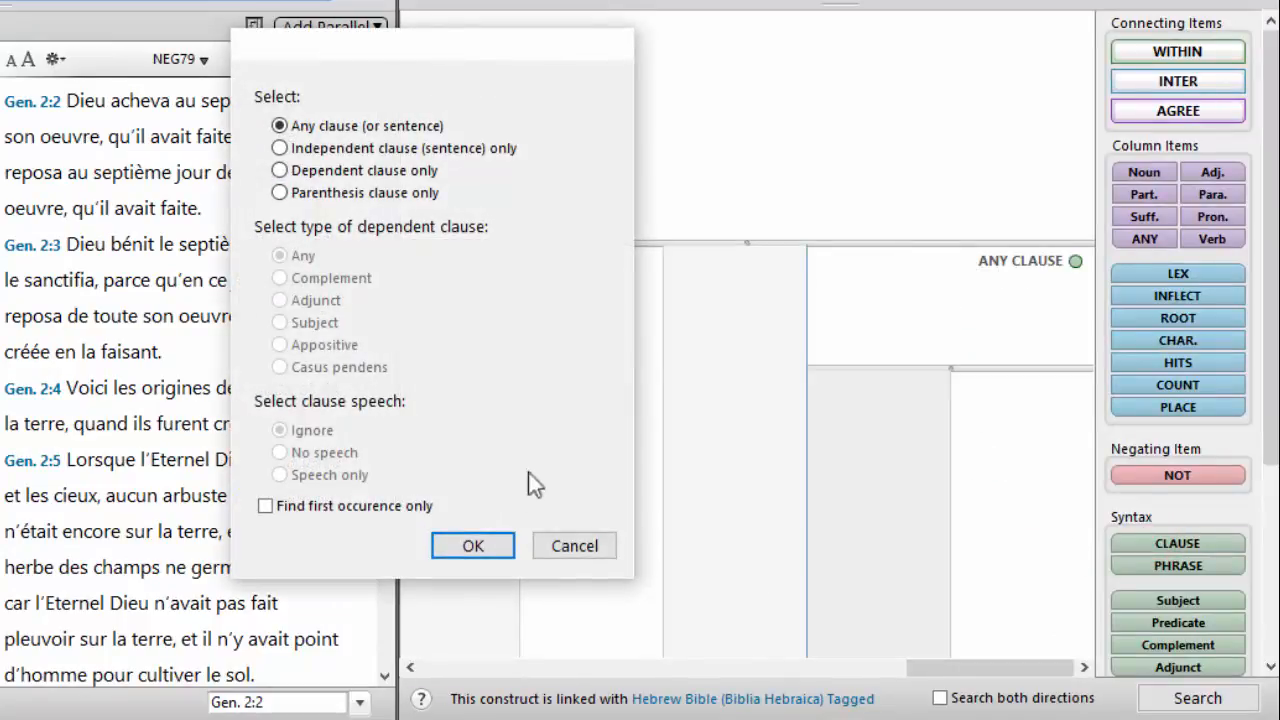
click(482, 545)
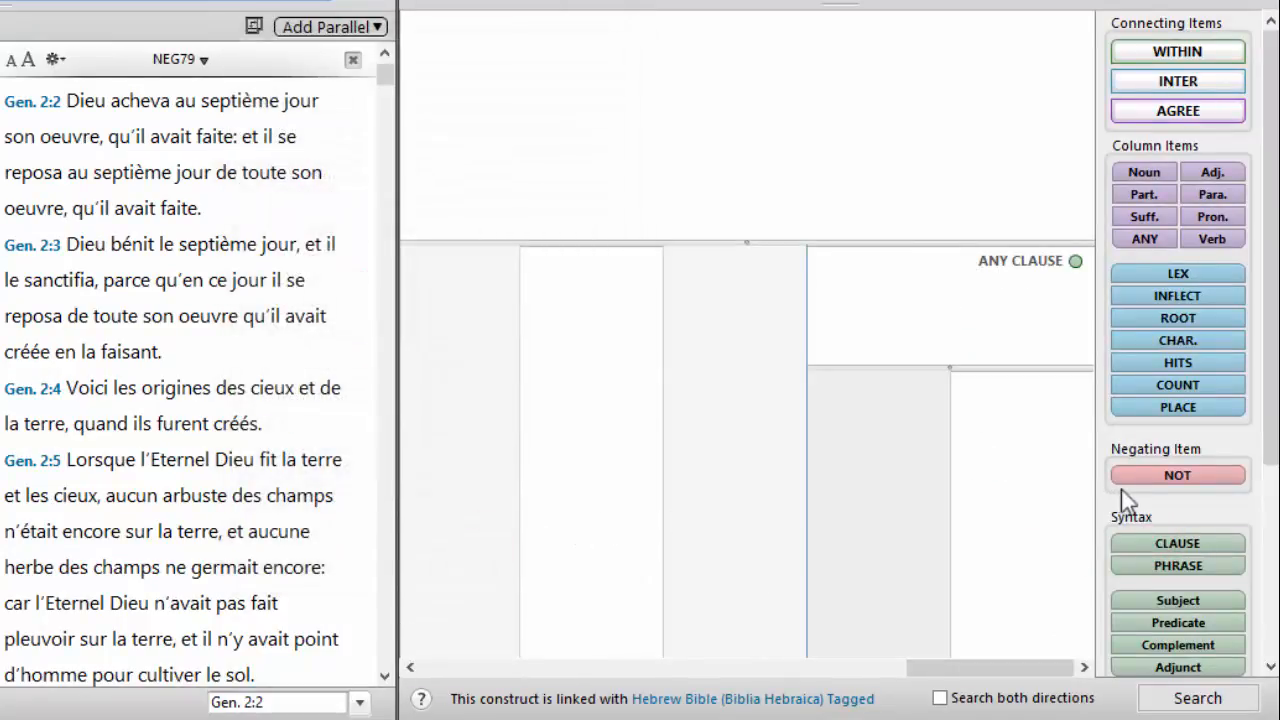
drag(1178, 630, 980, 400)
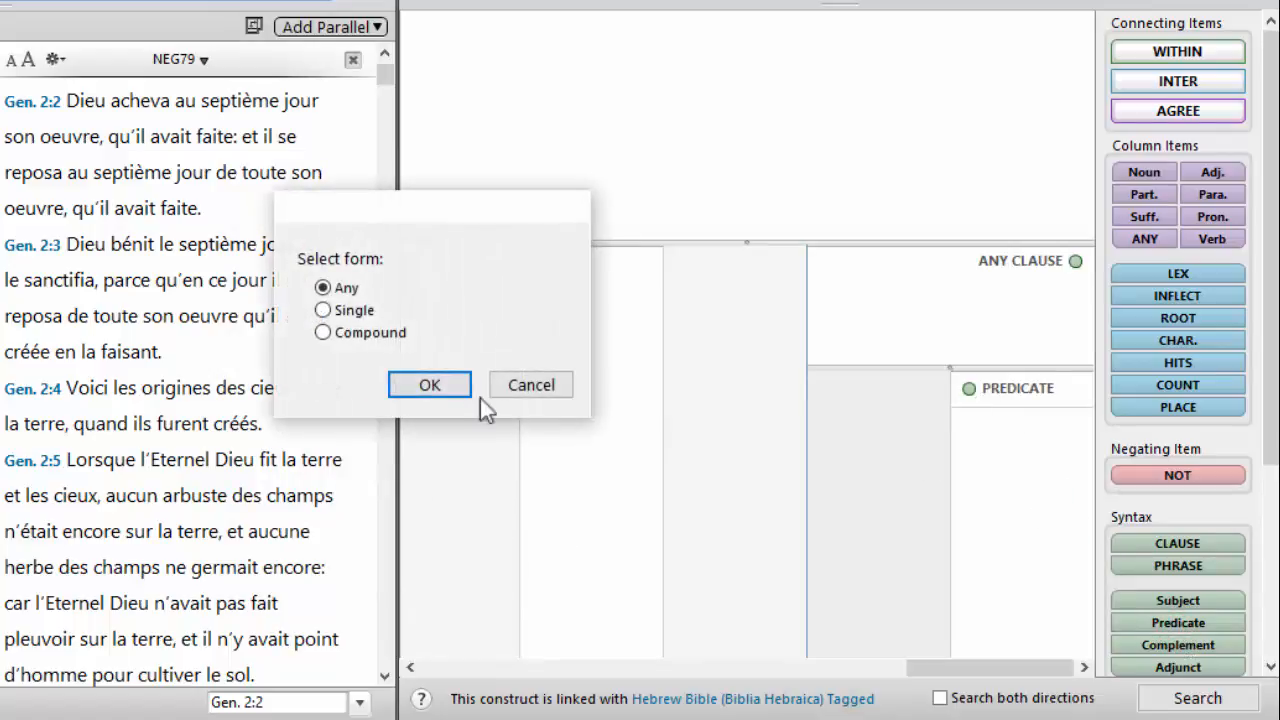
click(437, 384)
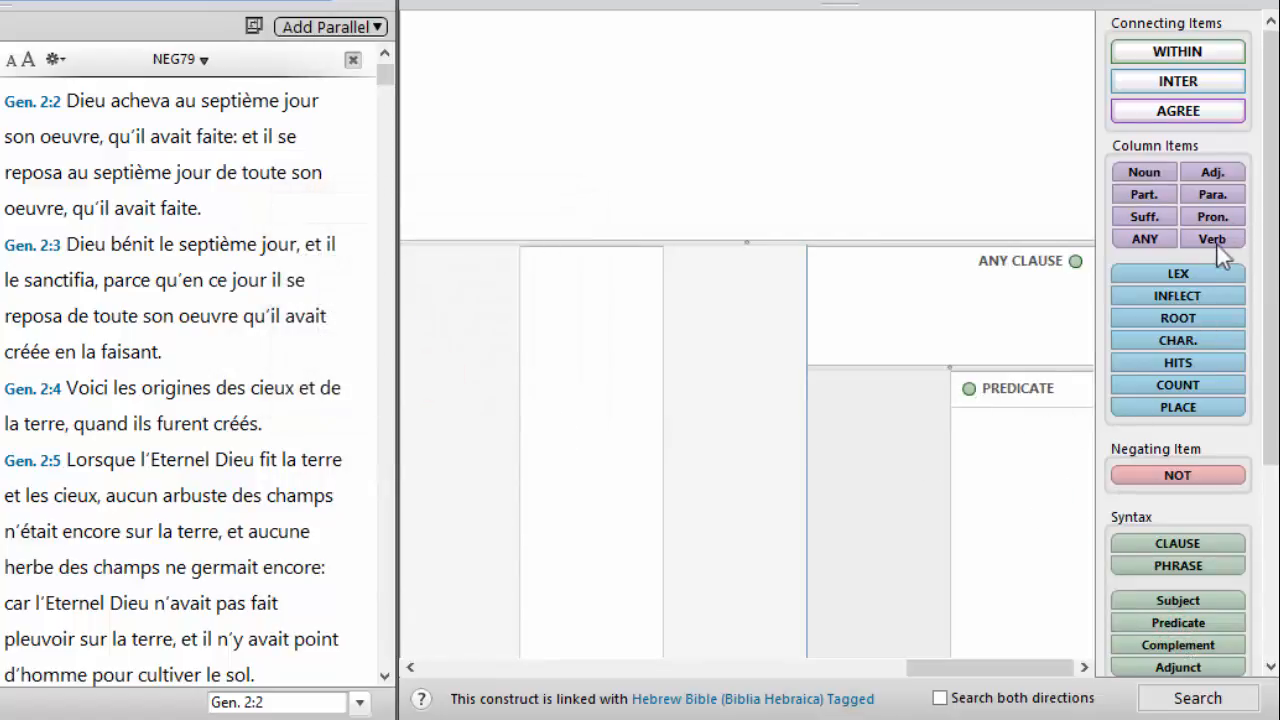
- Add a verb under the predicate with its number set to plural
drag(1214, 240, 1000, 432)
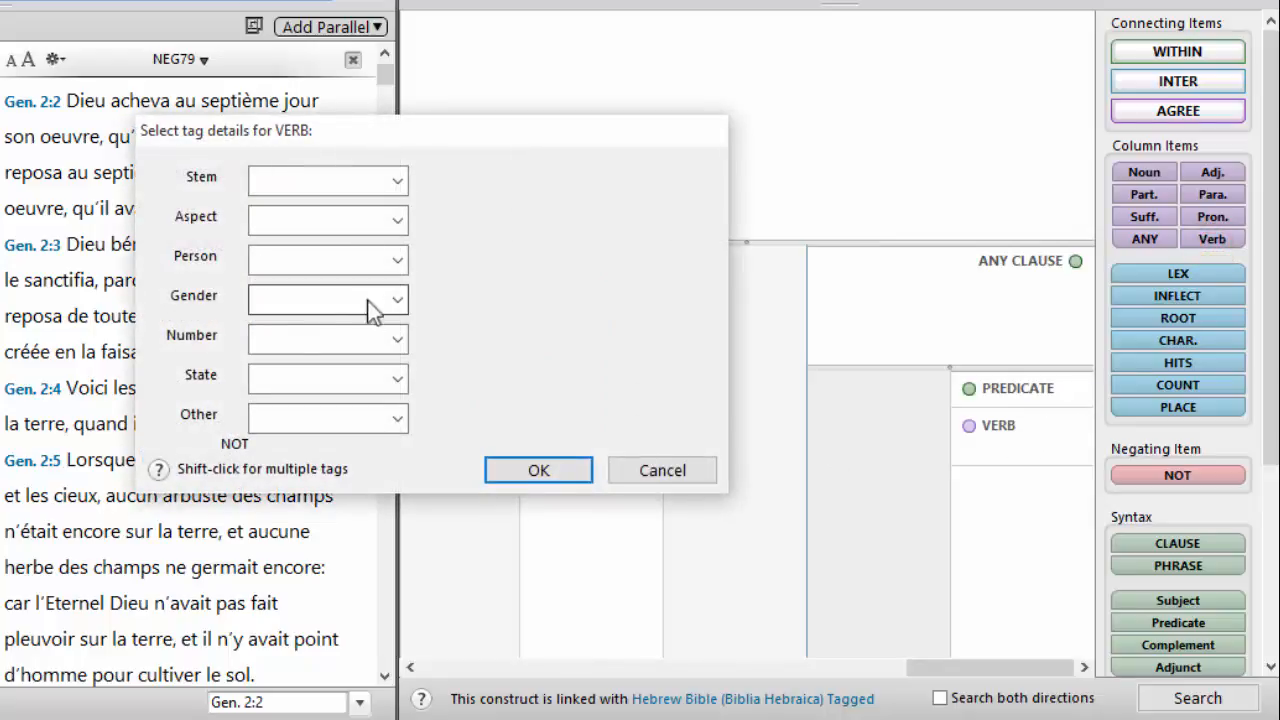
click(303, 338)
click(310, 420)
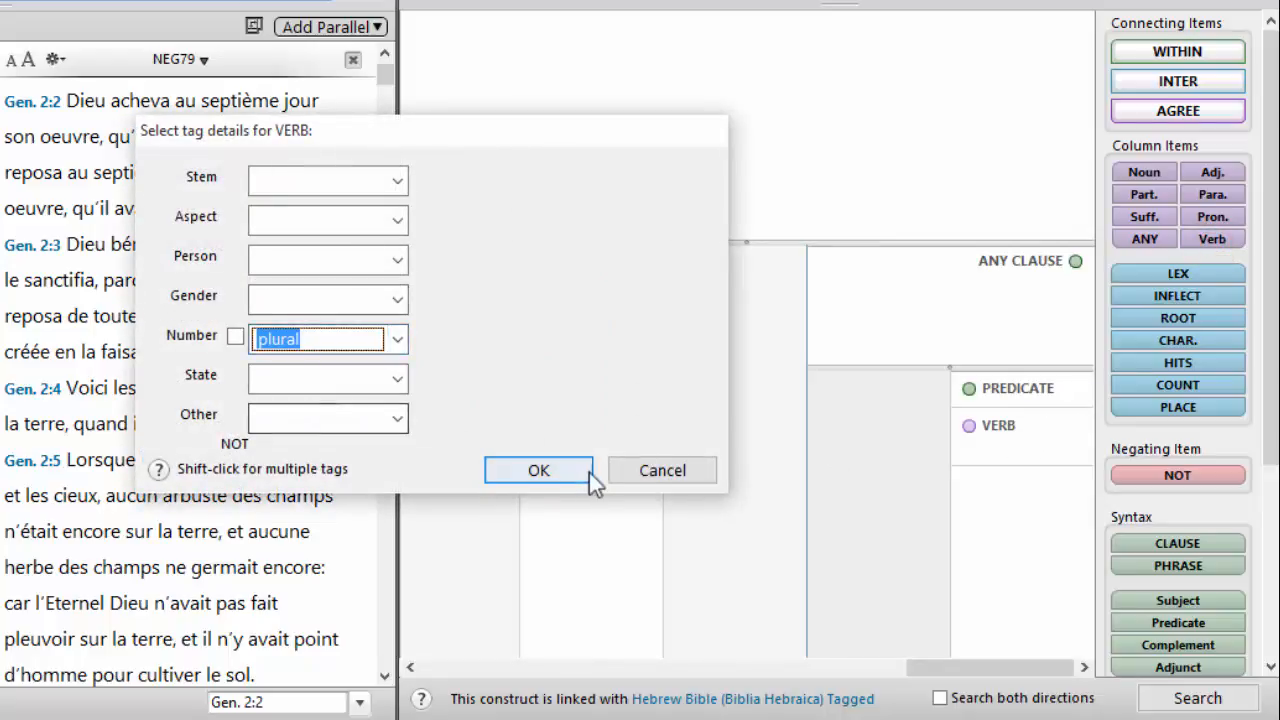
click(589, 472)
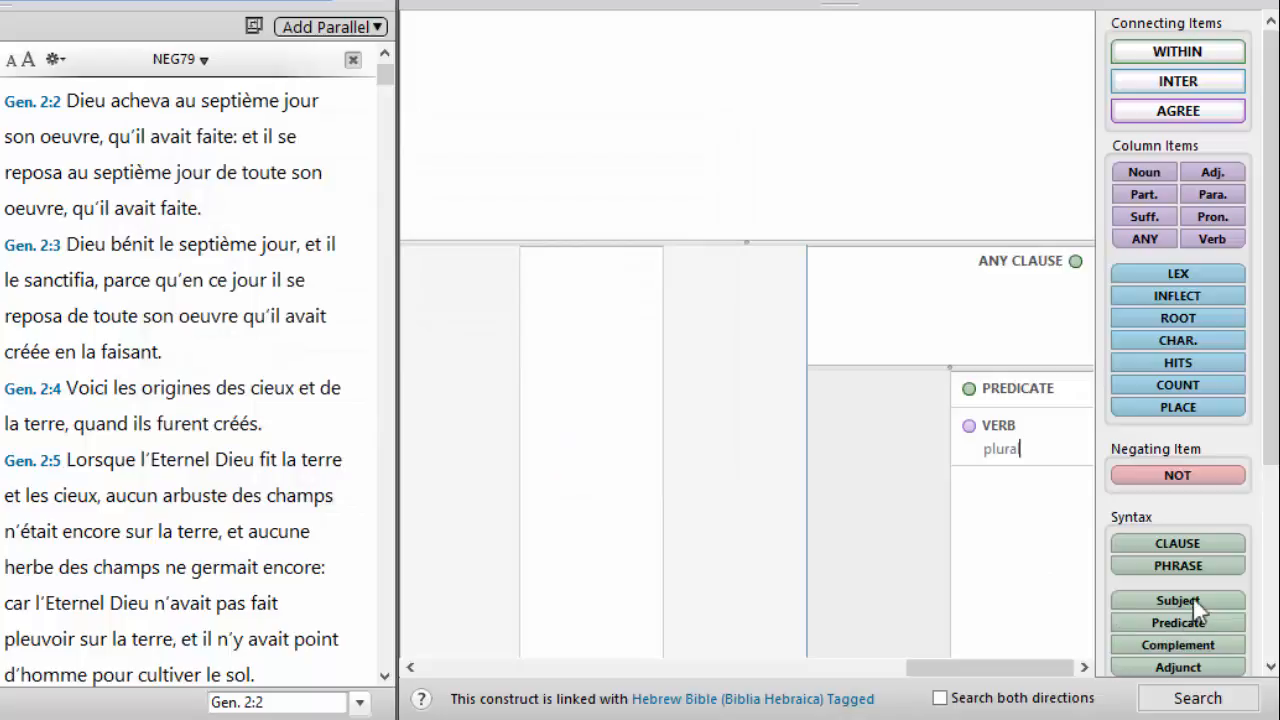
- Add a subject of any form to the clause in the column beside the predicate
drag(1193, 598, 864, 383)
drag(1206, 600, 903, 398)
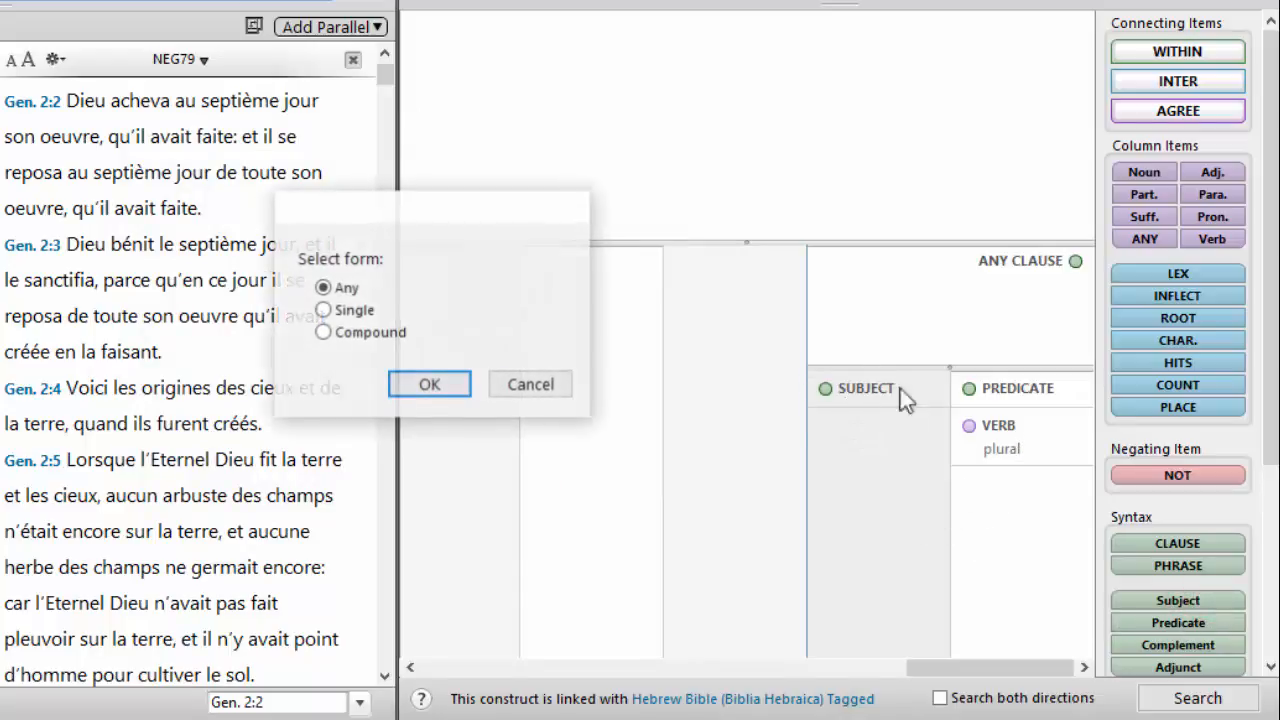
click(426, 384)
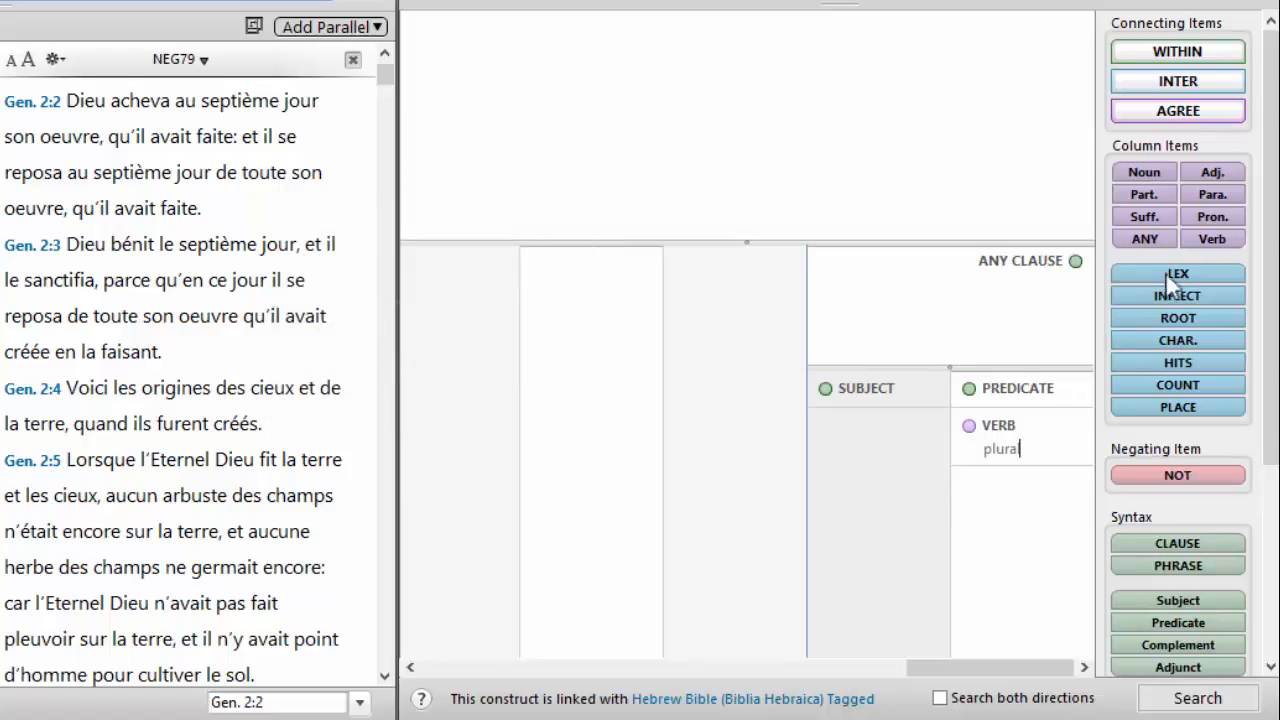
- Add a LEX item under the subject, set to the exact lemma אֱלֹהִים (God)
drag(1165, 272, 829, 440)
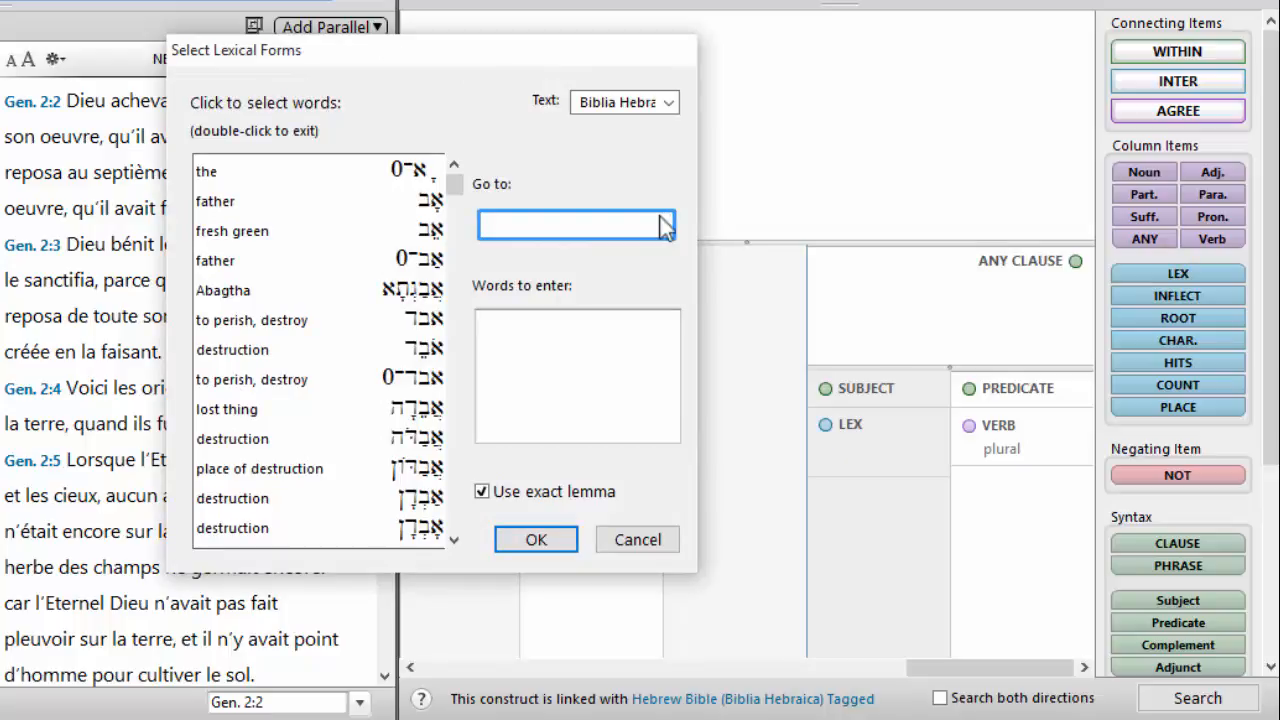
text(אלה)
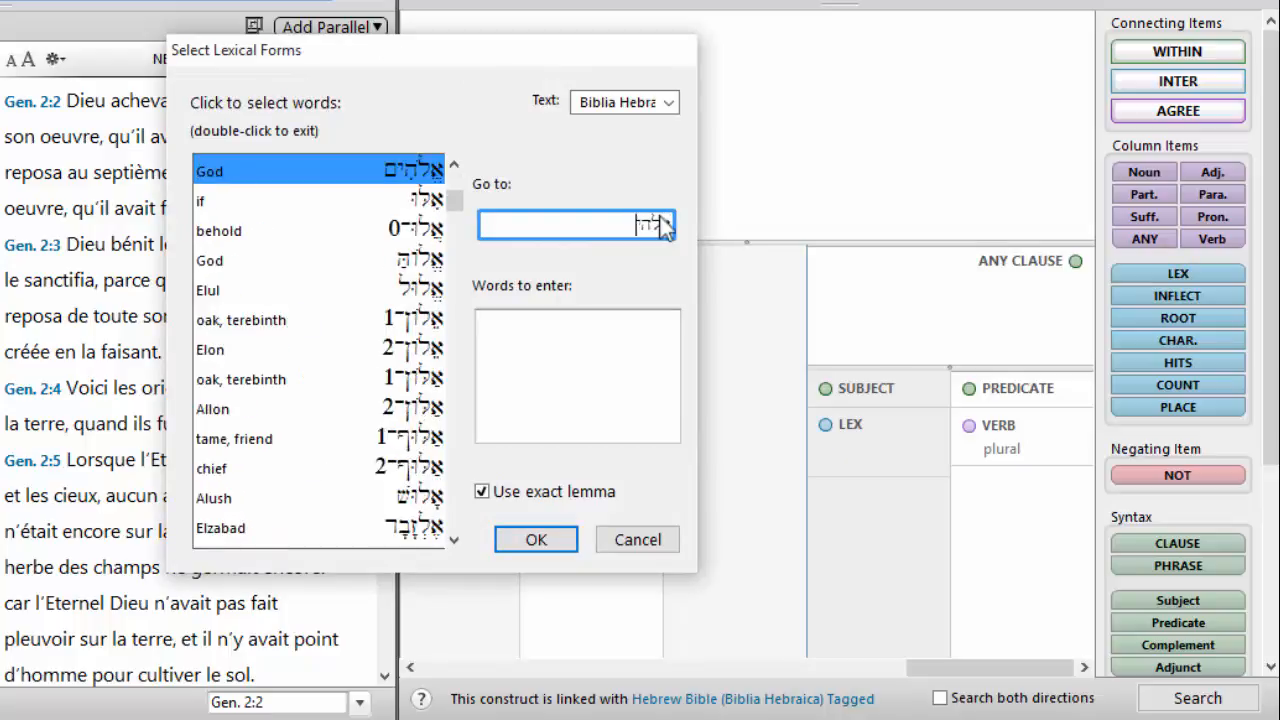
click(400, 170)
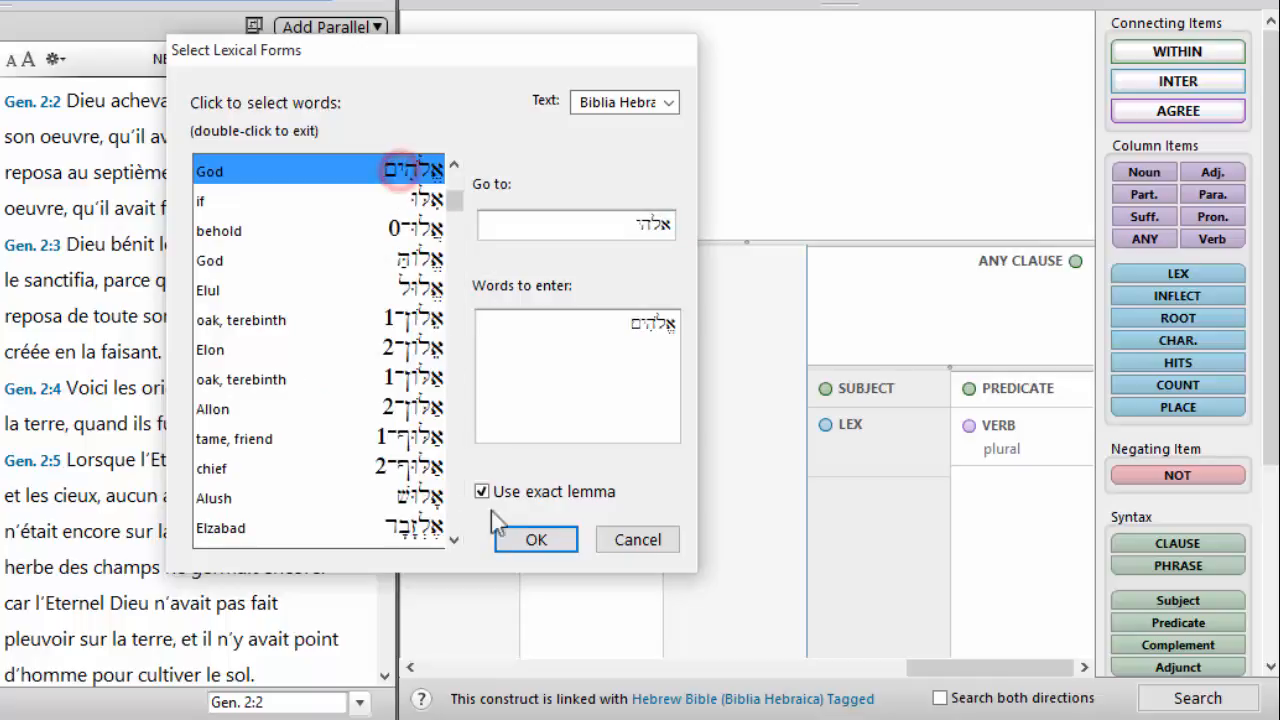
click(533, 545)
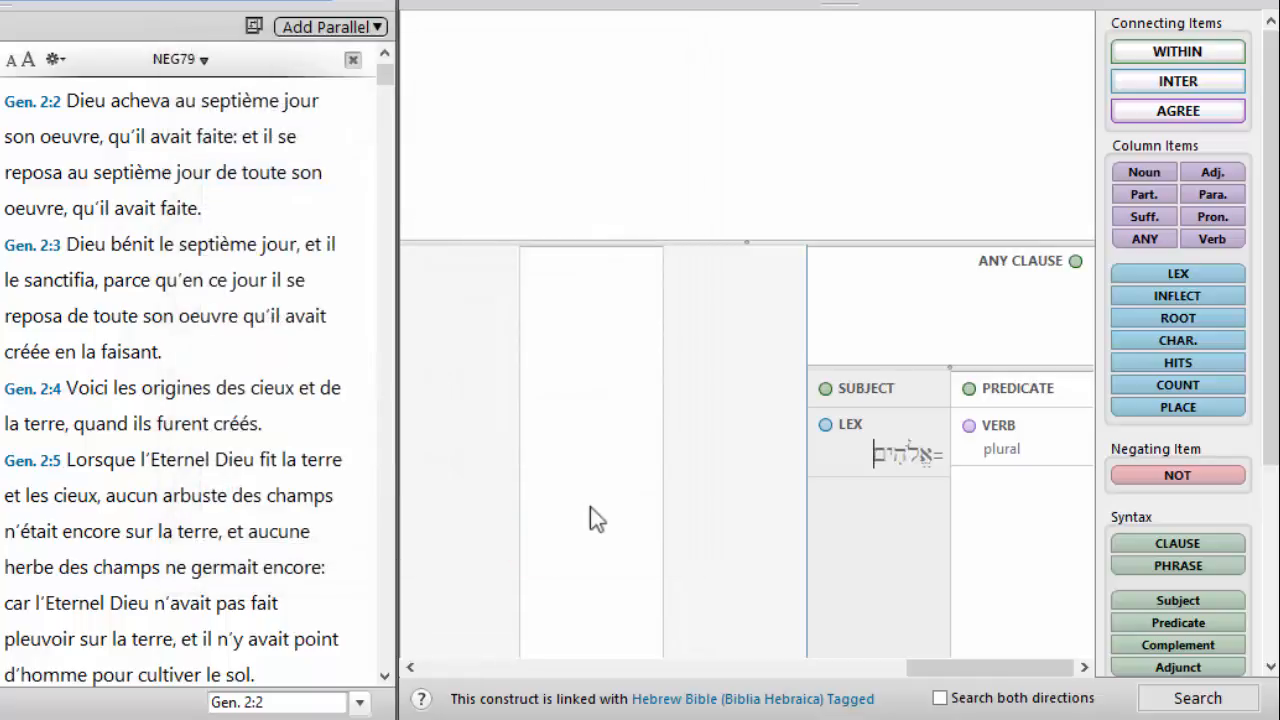
- Enable searching in both directions and run the construct search on the Hebrew Bible text
click(939, 698)
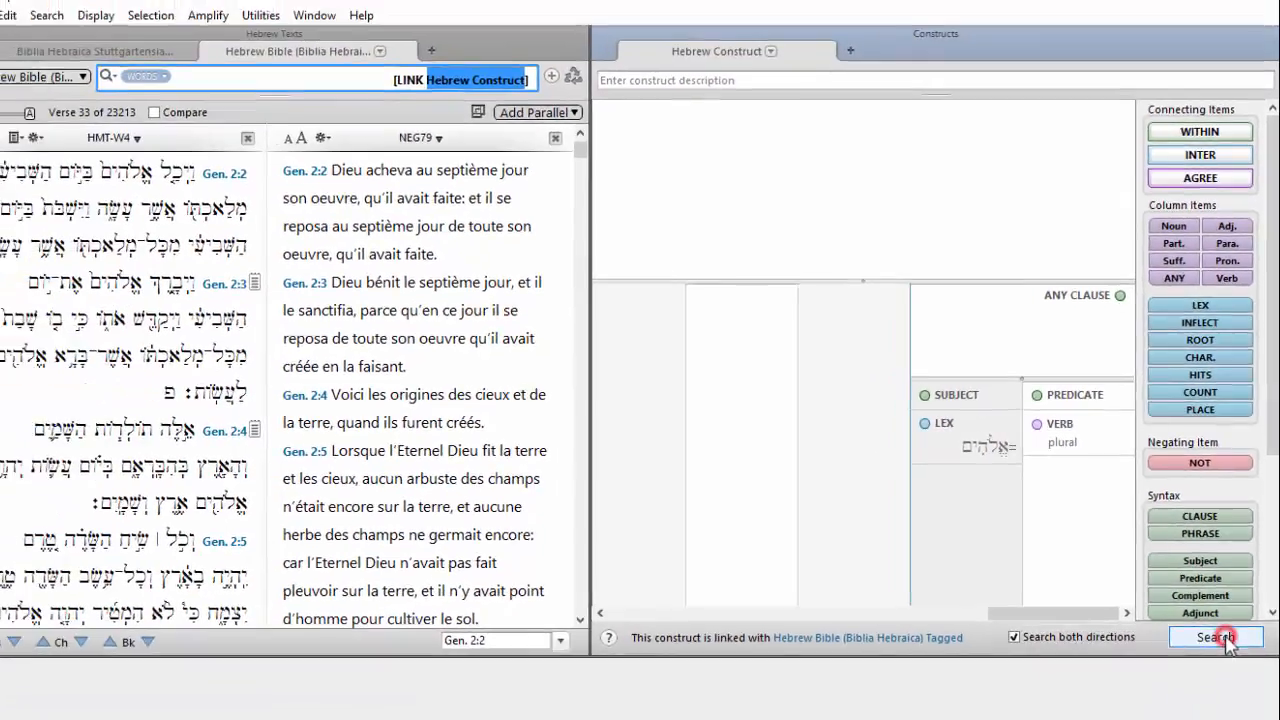
click(1197, 698)
click(730, 446)
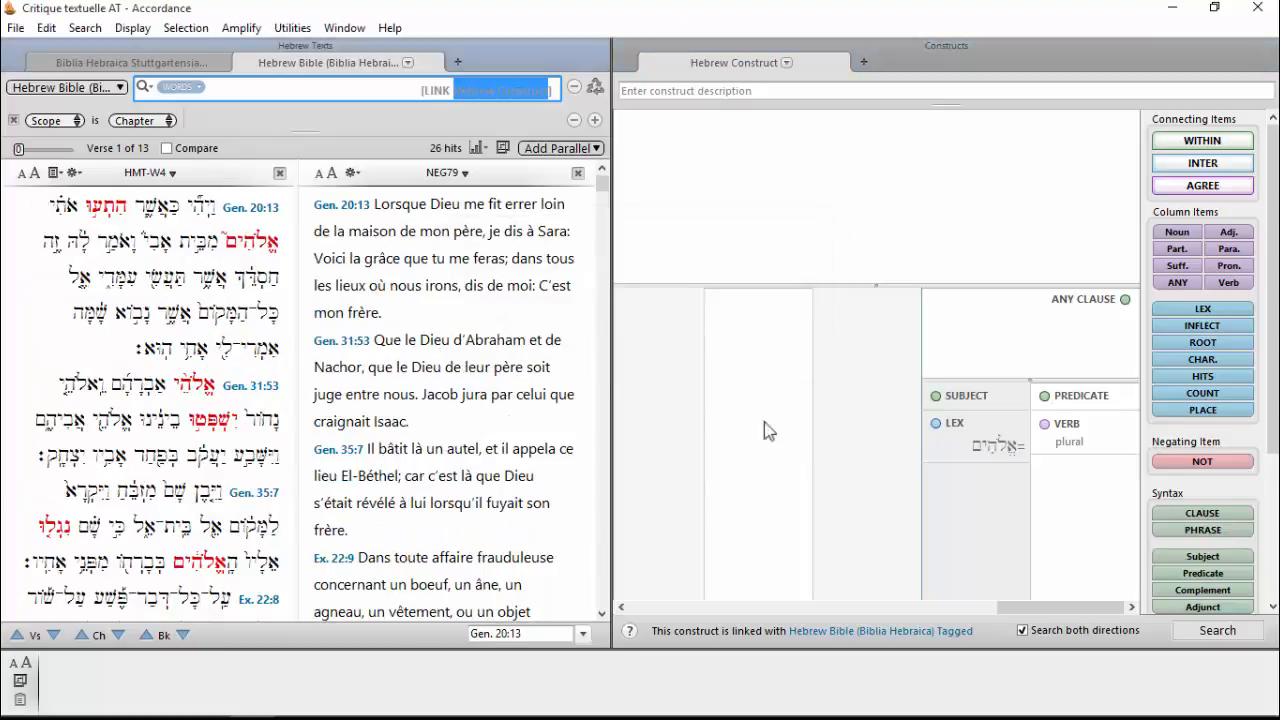
- Widen the text pane and compare the Biblia Hebraica Stuttgartensia word-search results with the Hebrew Bible construct results
drag(608, 349, 818, 333)
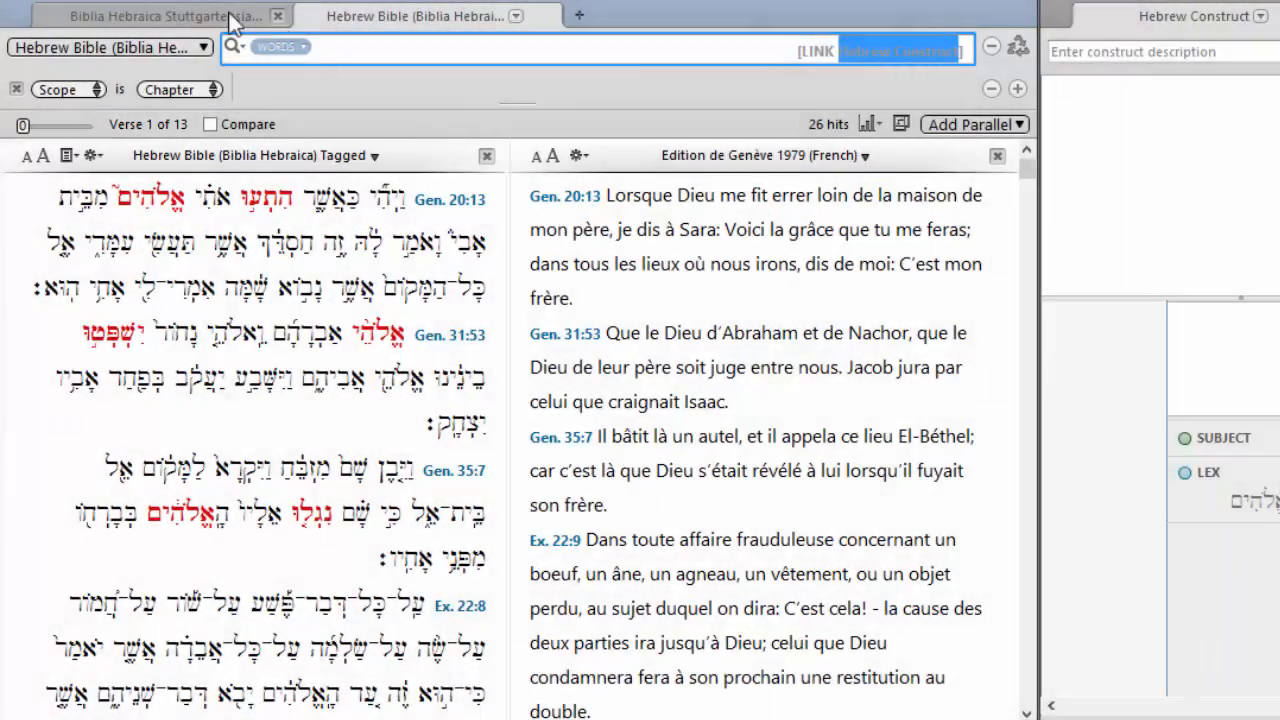
click(229, 16)
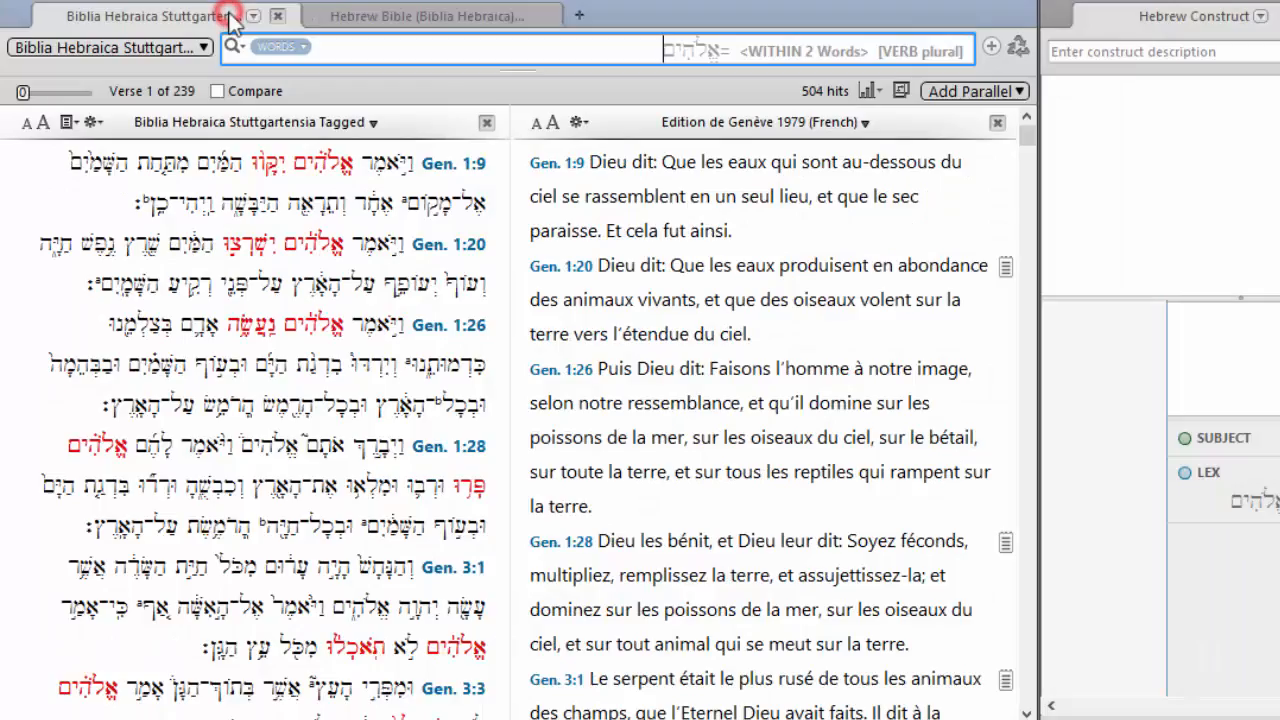
click(384, 16)
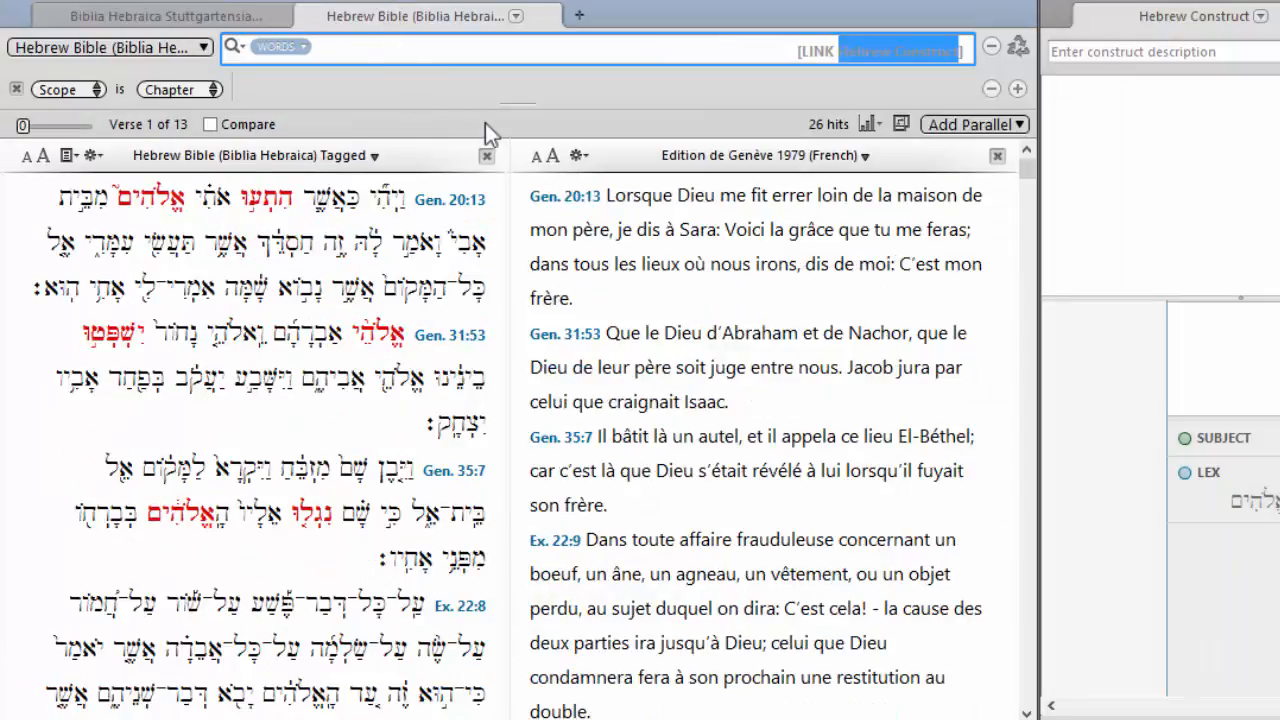